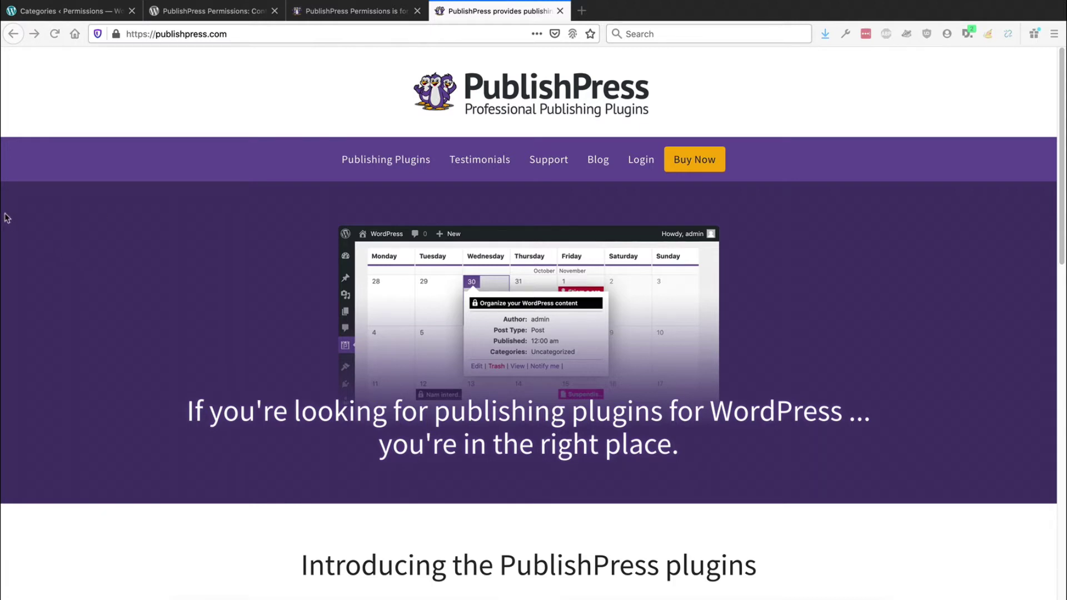
click(71, 12)
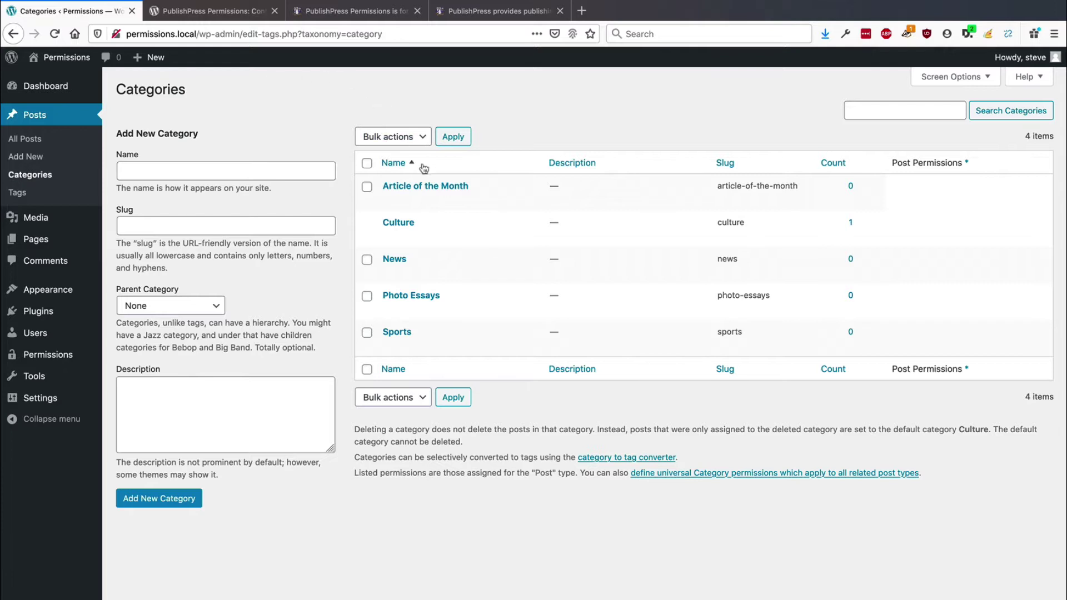
mouse_move(417, 188)
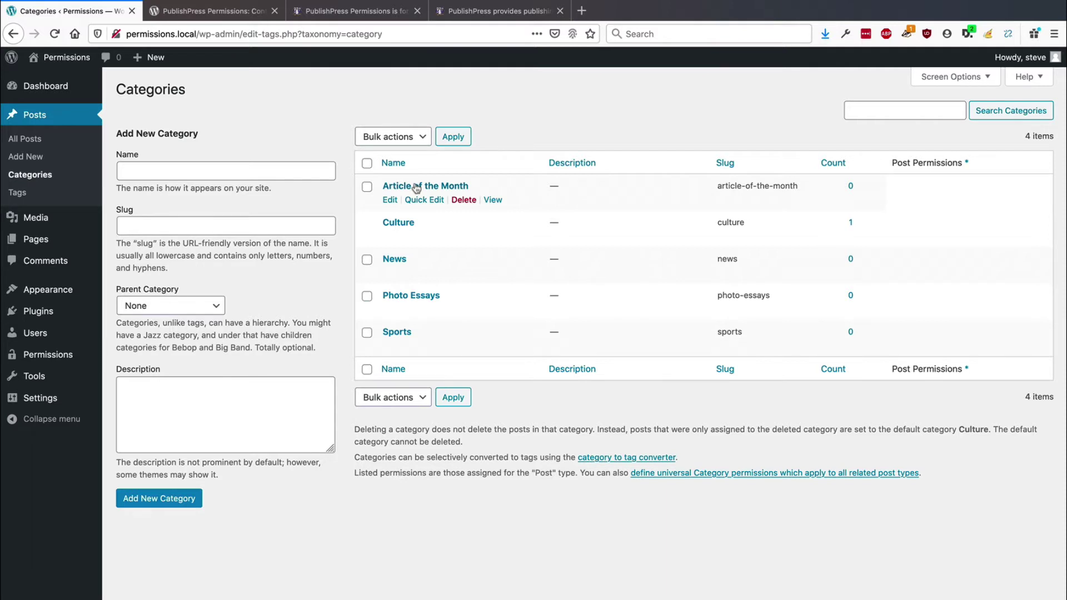
click(237, 17)
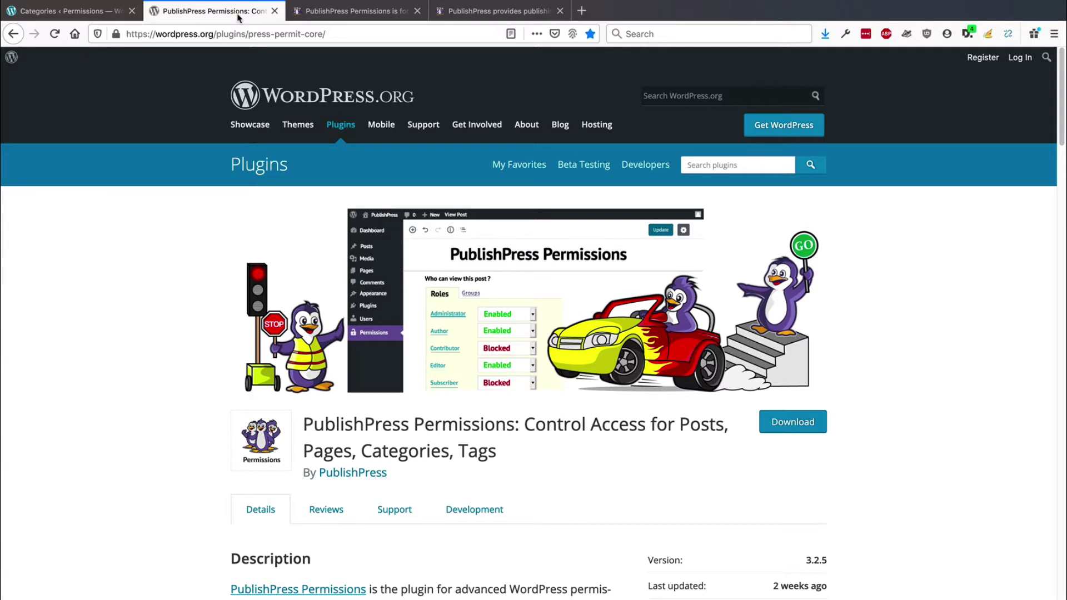
click(101, 17)
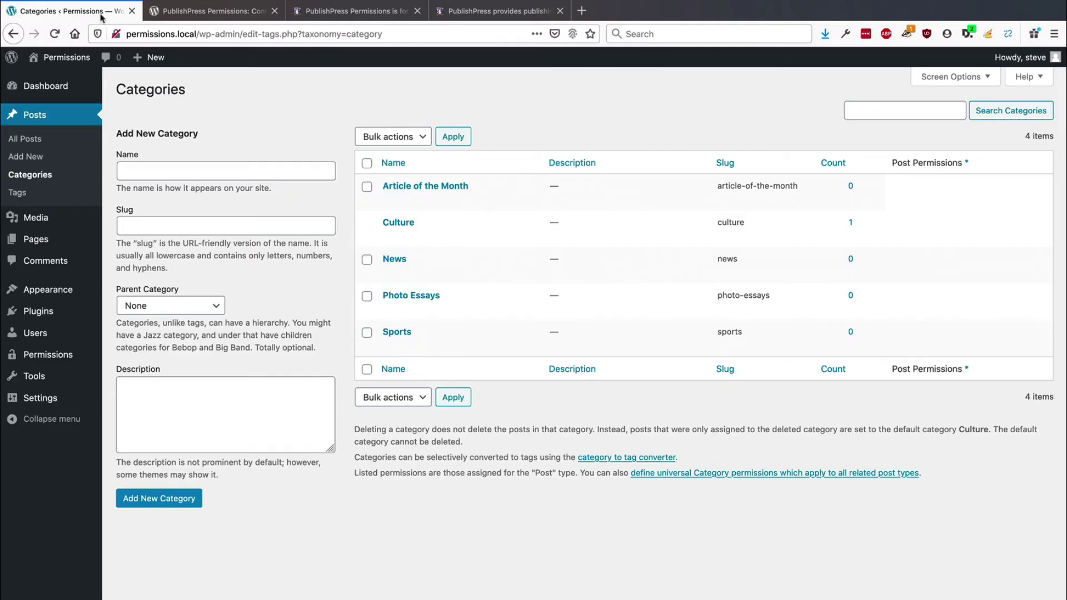
In PublishPress Permissions Core settings, enable Tags under Filtered Taxonomies alongside Categories.
mouse_move(65, 357)
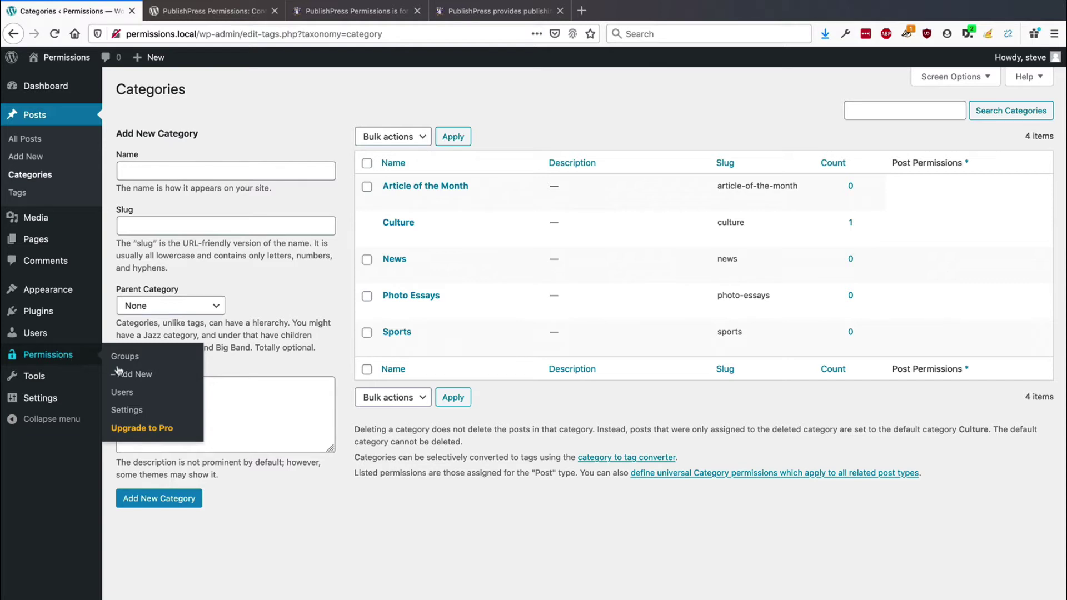
click(133, 412)
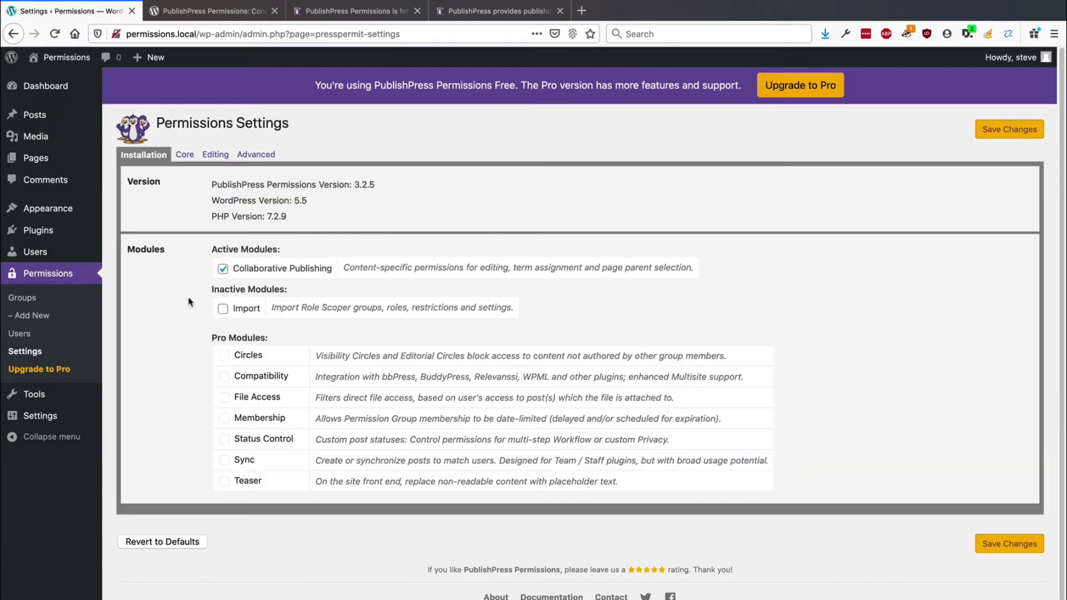
click(191, 157)
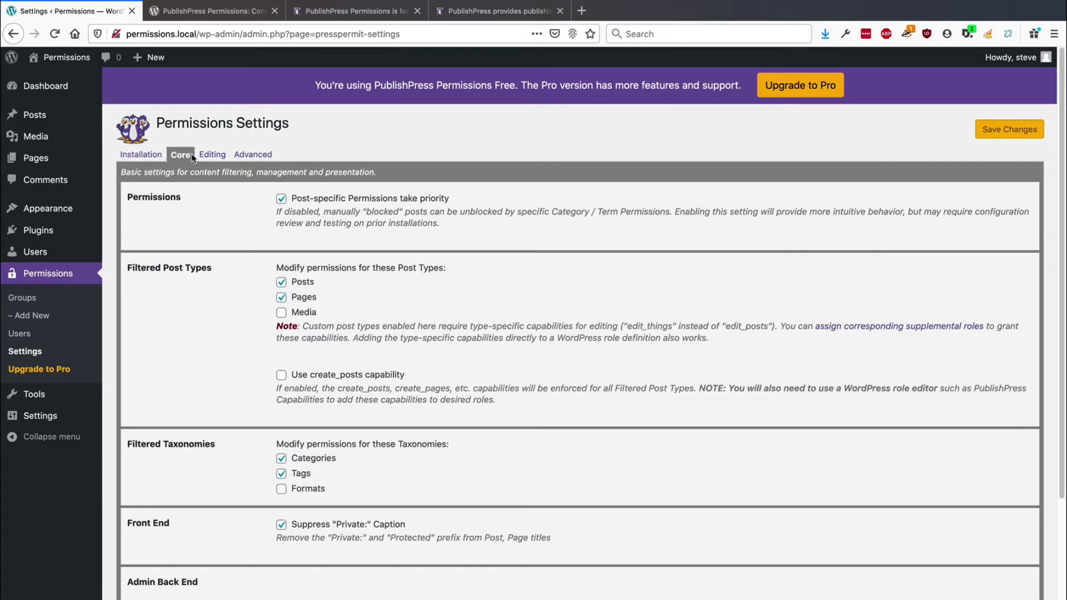
click(282, 473)
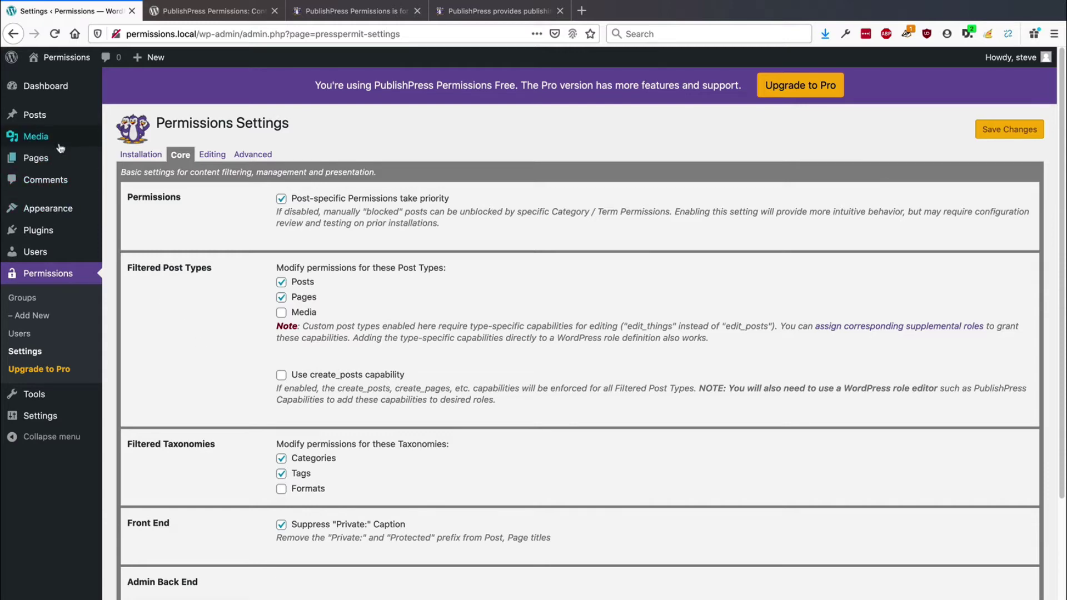
Edit the Article of the Month category and collapse its Read Posts and Edit Posts permission boxes.
mouse_move(44, 118)
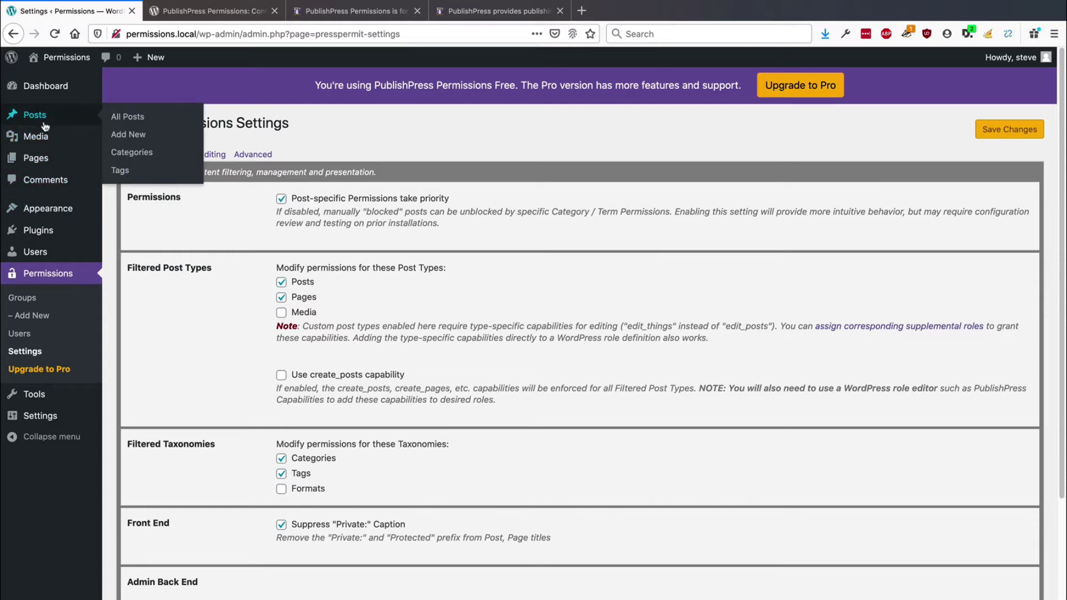
click(131, 152)
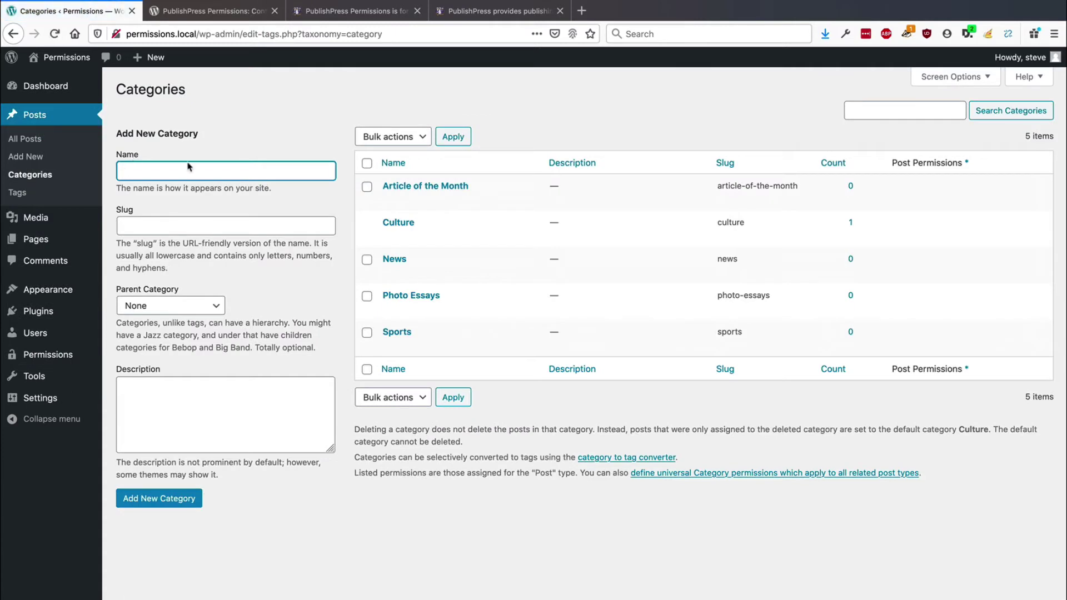
mouse_move(392, 201)
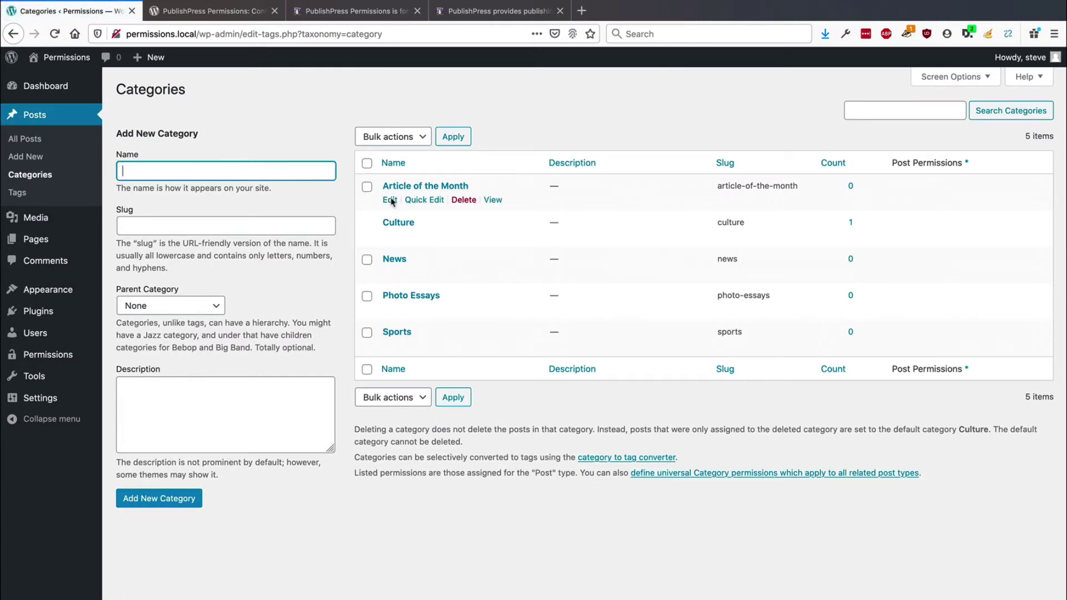
click(391, 200)
scroll(228, 324, down, 5)
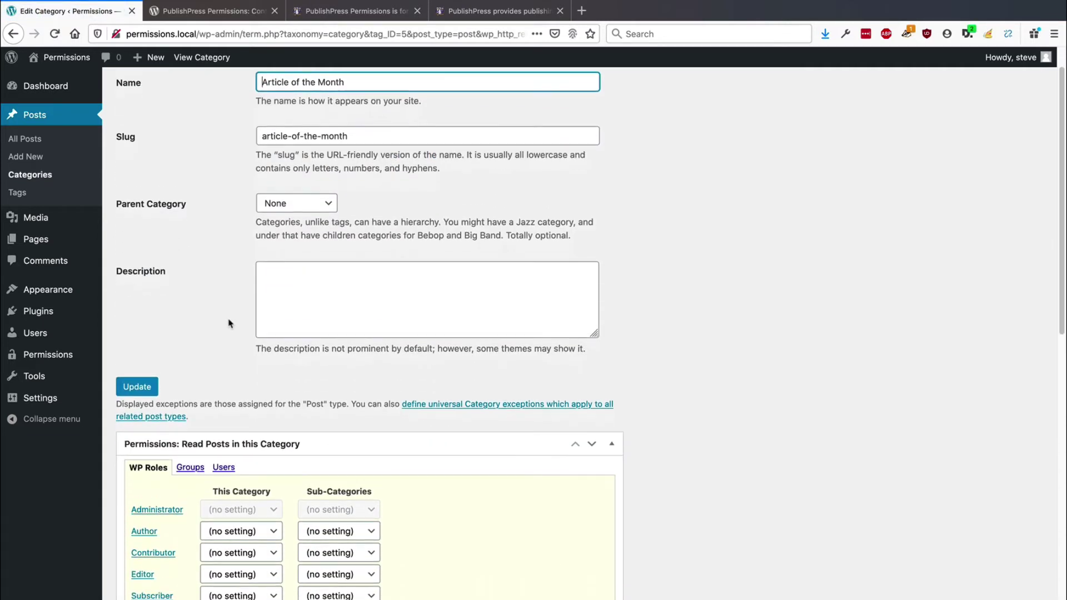
scroll(229, 321, down, 1)
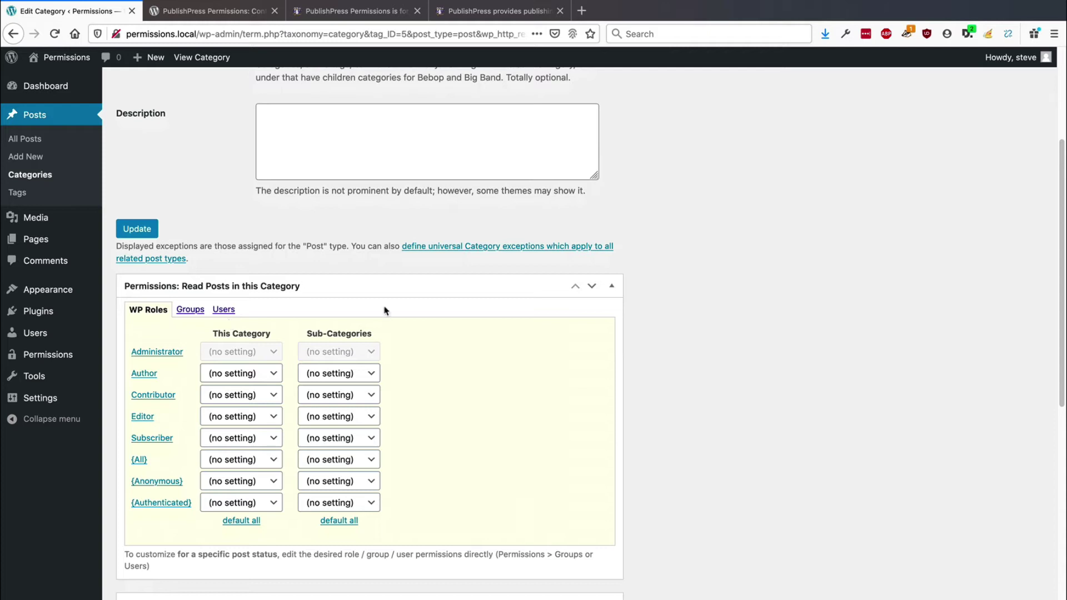
click(612, 289)
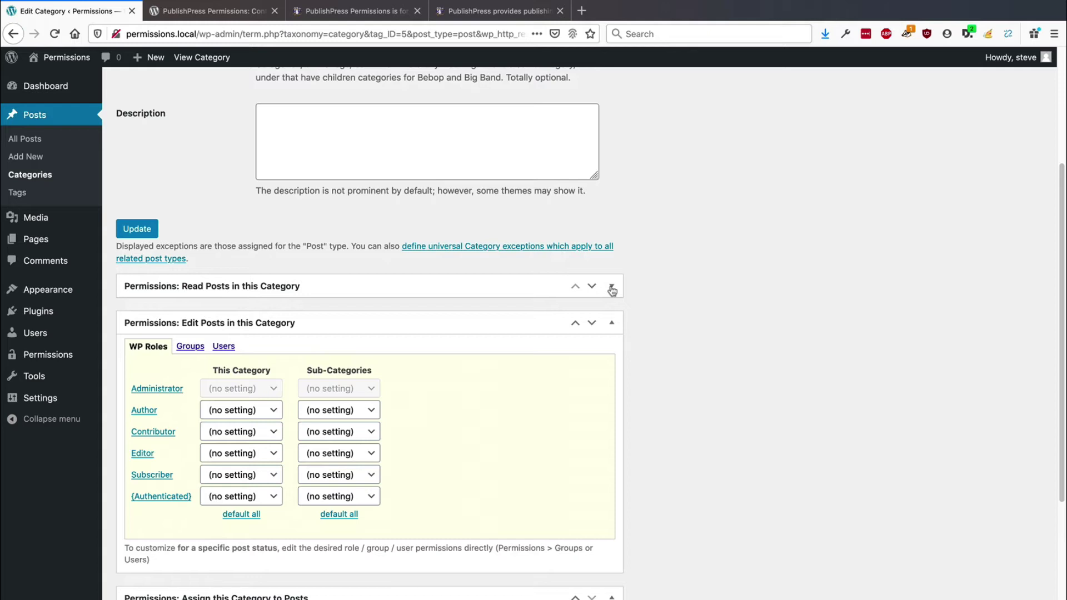
click(615, 324)
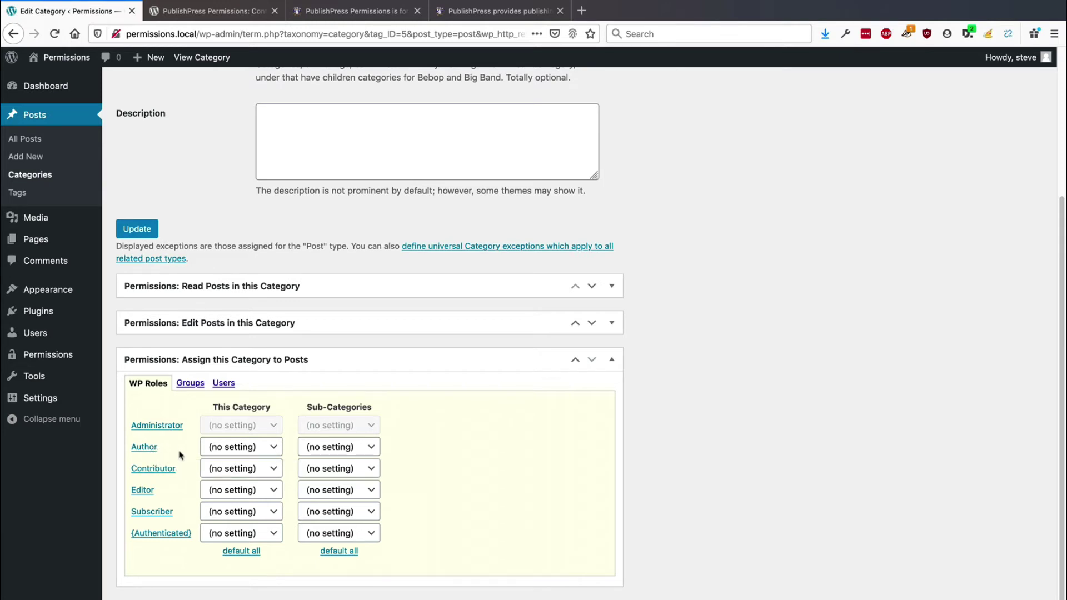
Set Author to Blocked for This Category and Sub-Categories, then update the category.
click(236, 453)
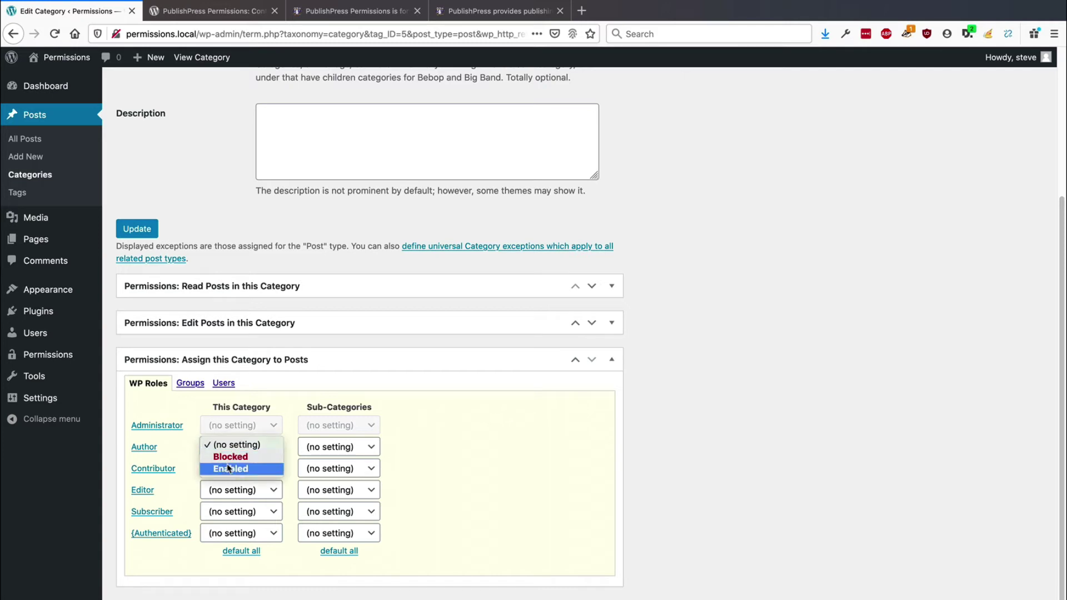
click(239, 456)
click(310, 453)
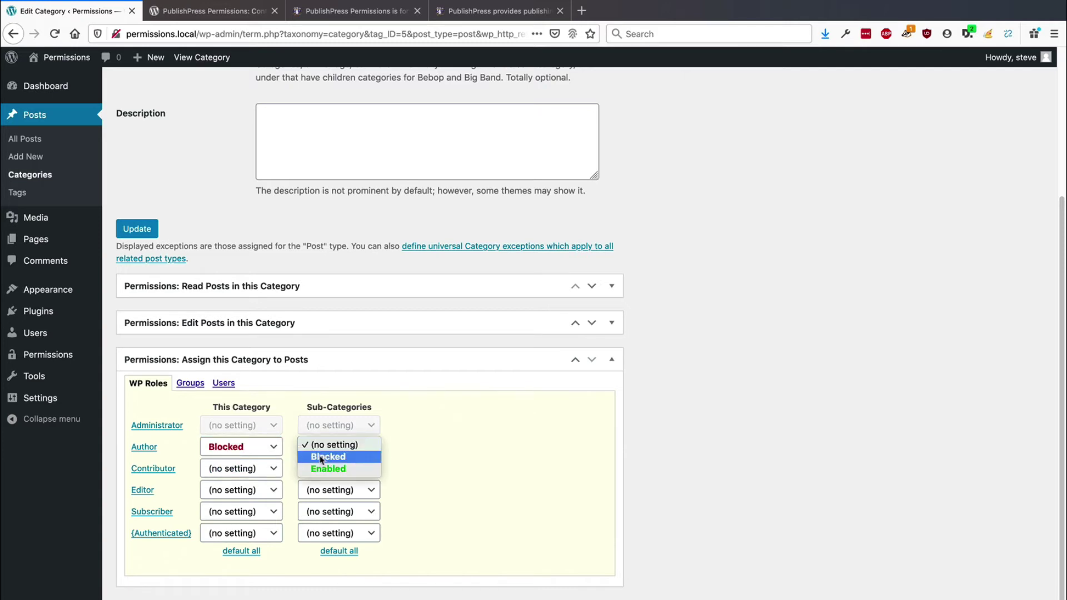
click(322, 457)
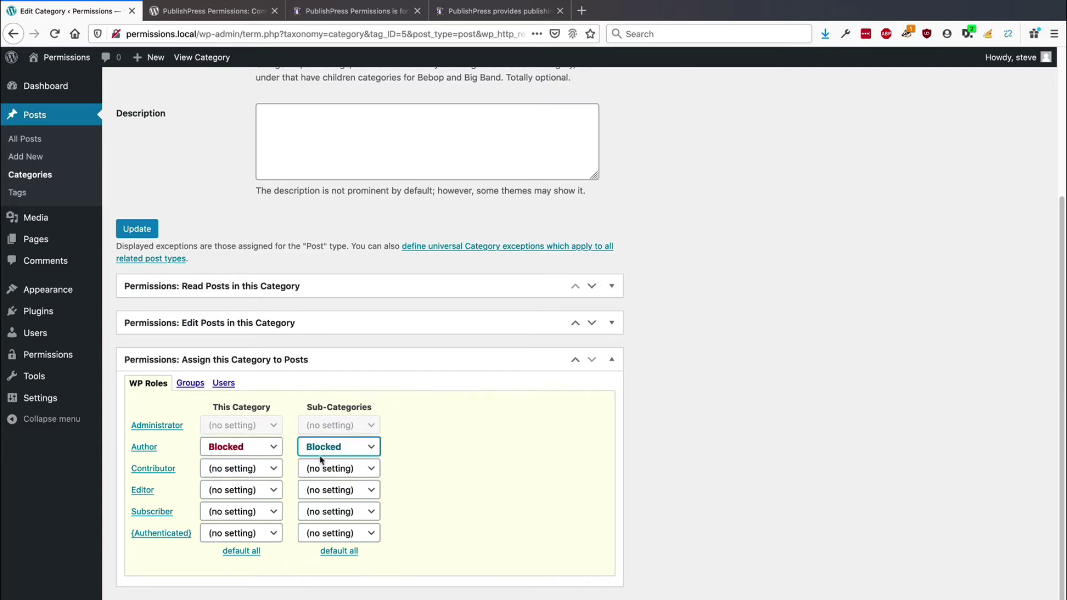
click(742, 496)
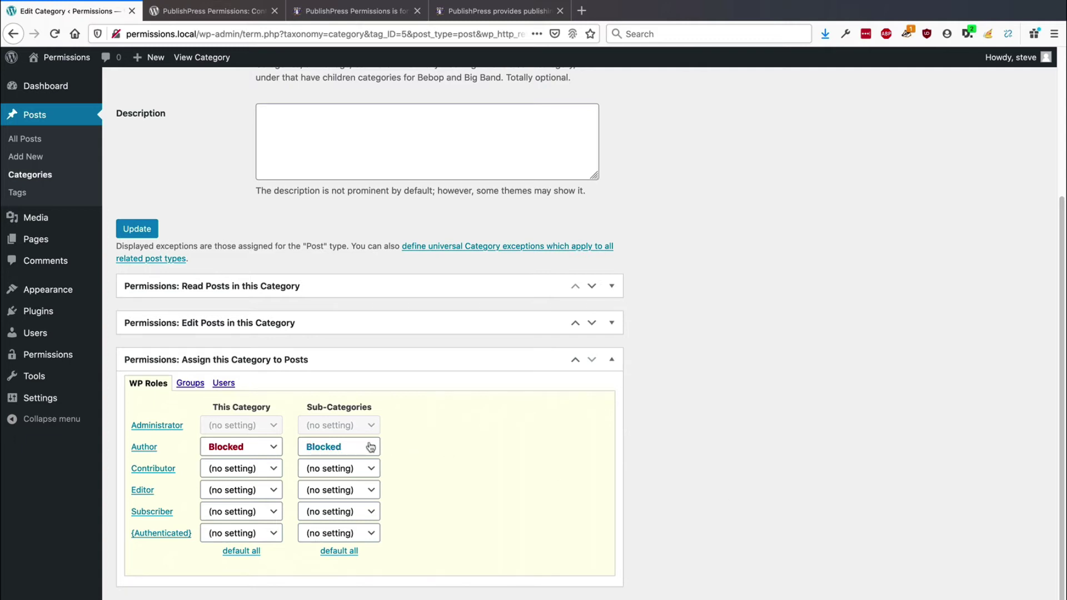
scroll(626, 472, down, 3)
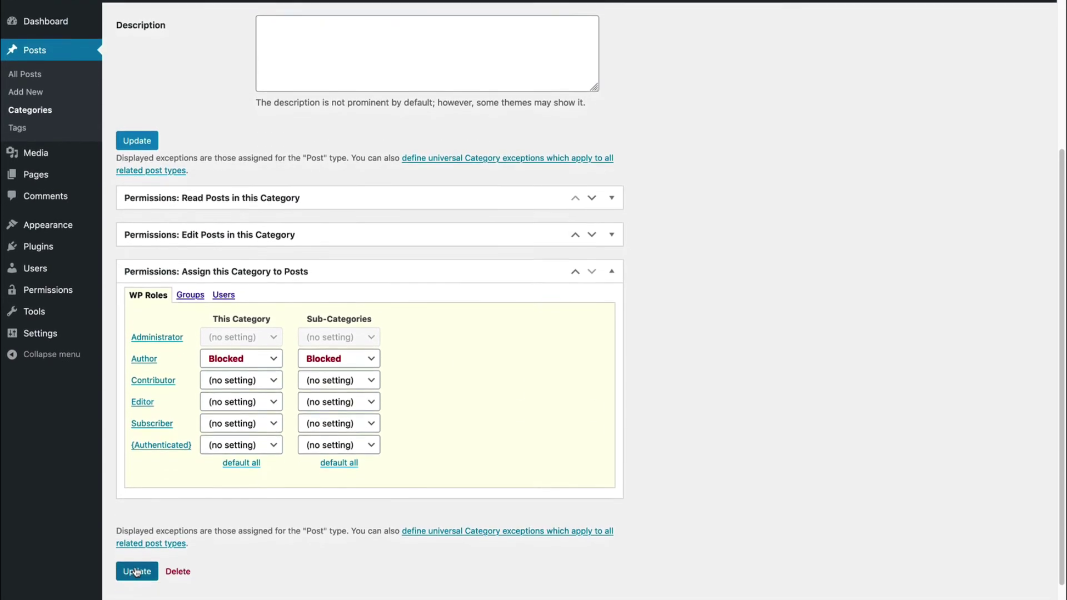
click(135, 571)
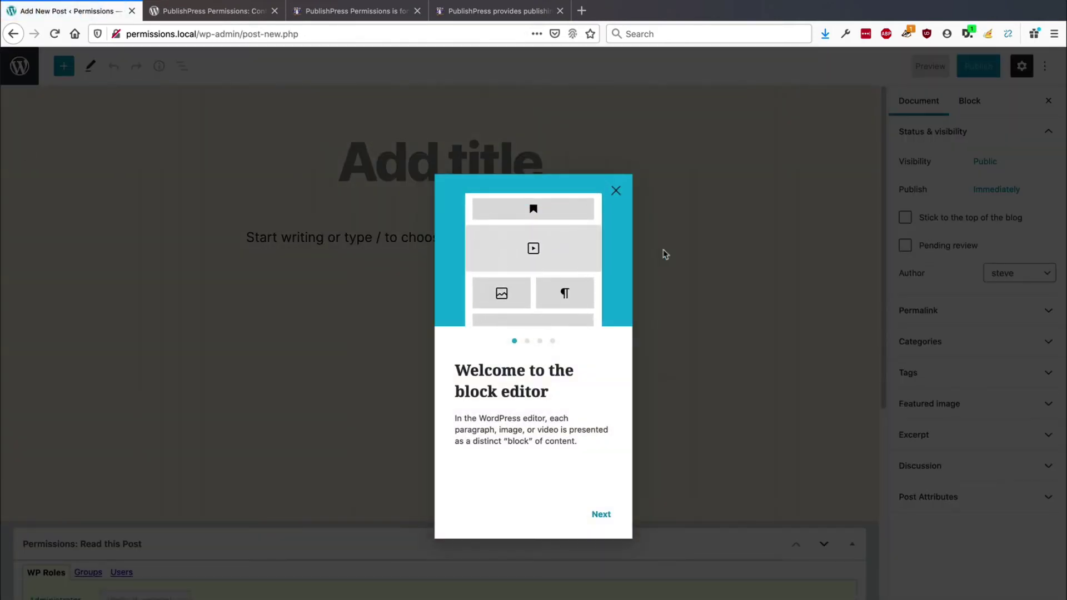
In a new post, check that Article of the Month appears under Categories, then return to All Posts.
click(617, 189)
click(939, 342)
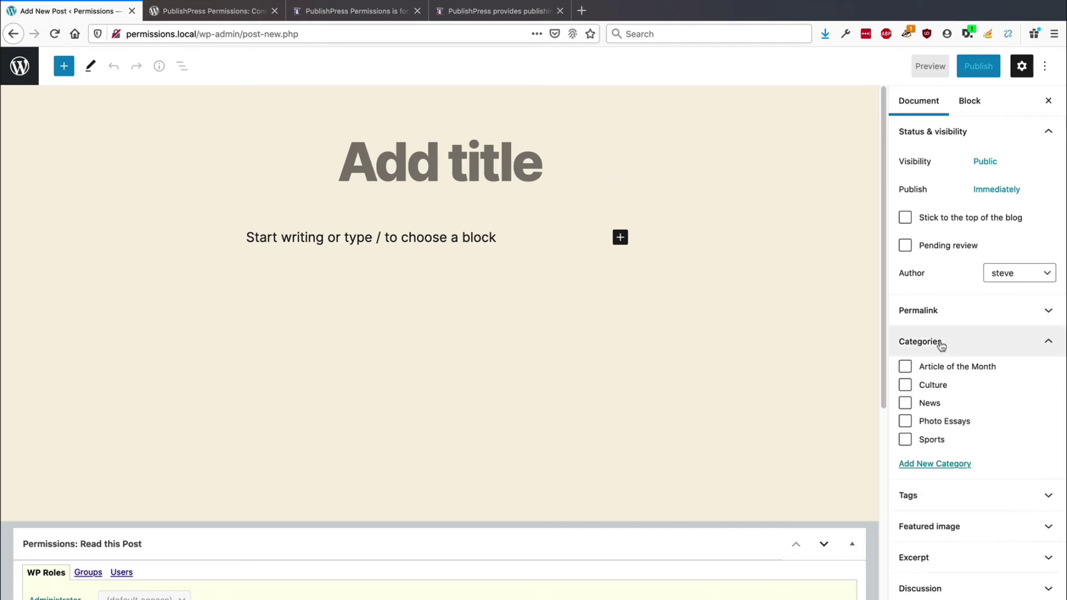
click(20, 69)
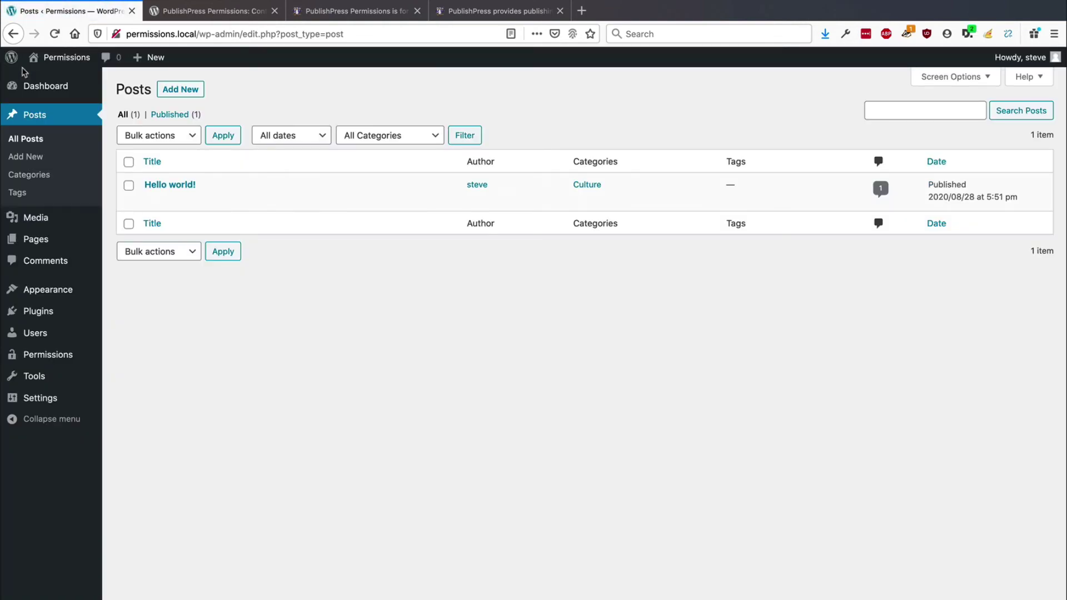
From the Users list, switch to the Author-role user's account.
click(31, 335)
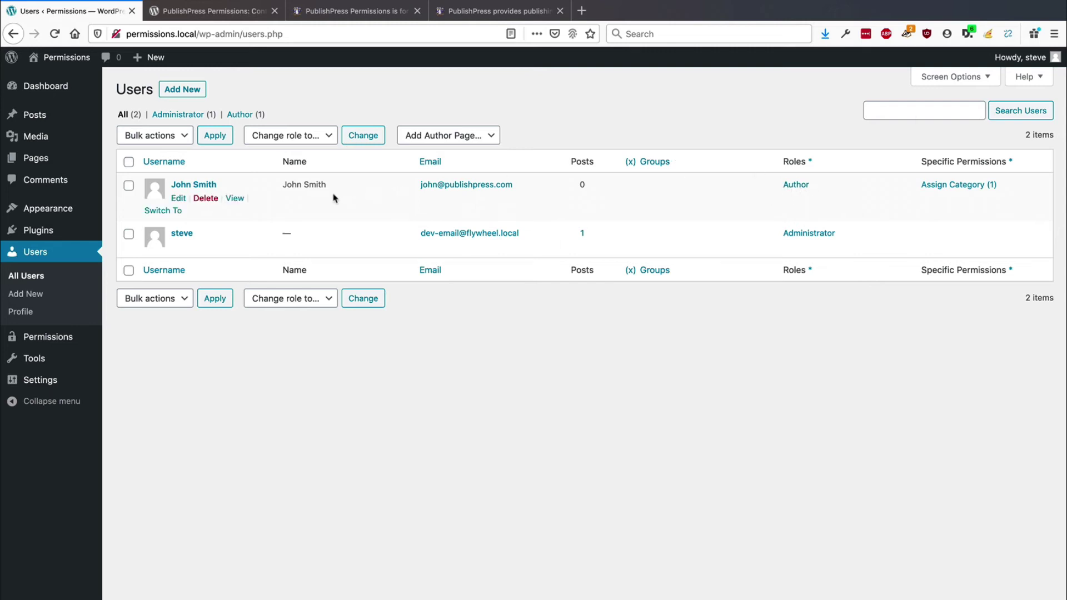
click(167, 210)
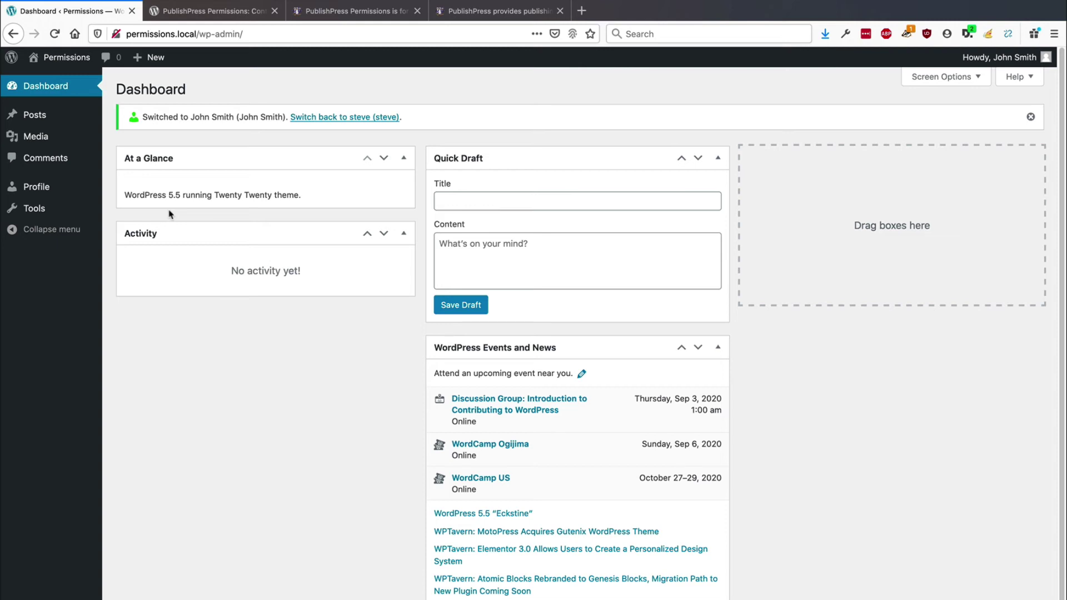
As the author, check a new post's Categories lacks Article of the Month, then switch back to administrator.
click(33, 122)
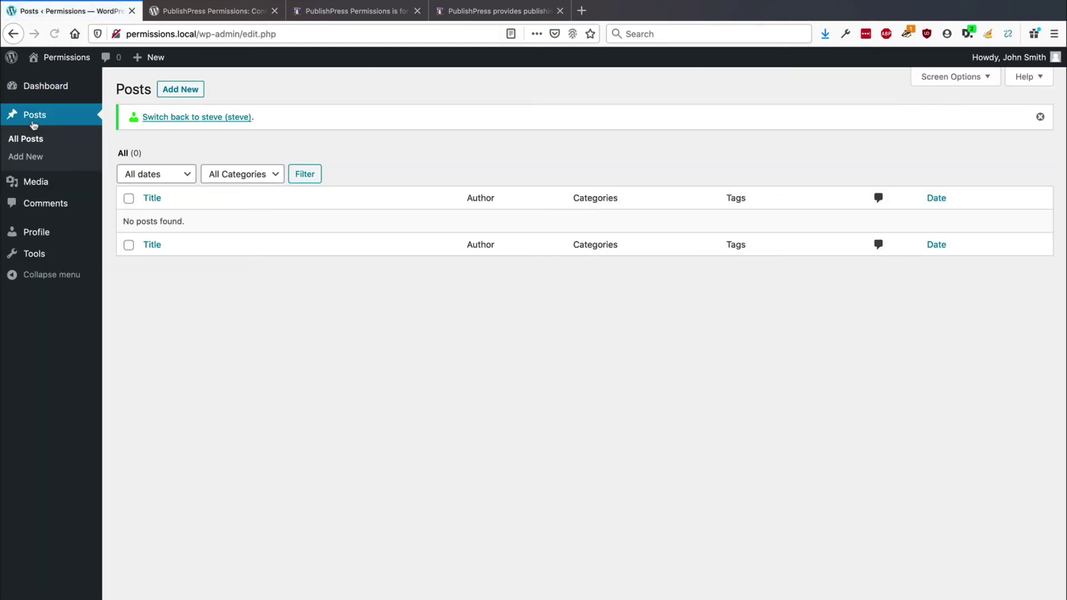
click(170, 96)
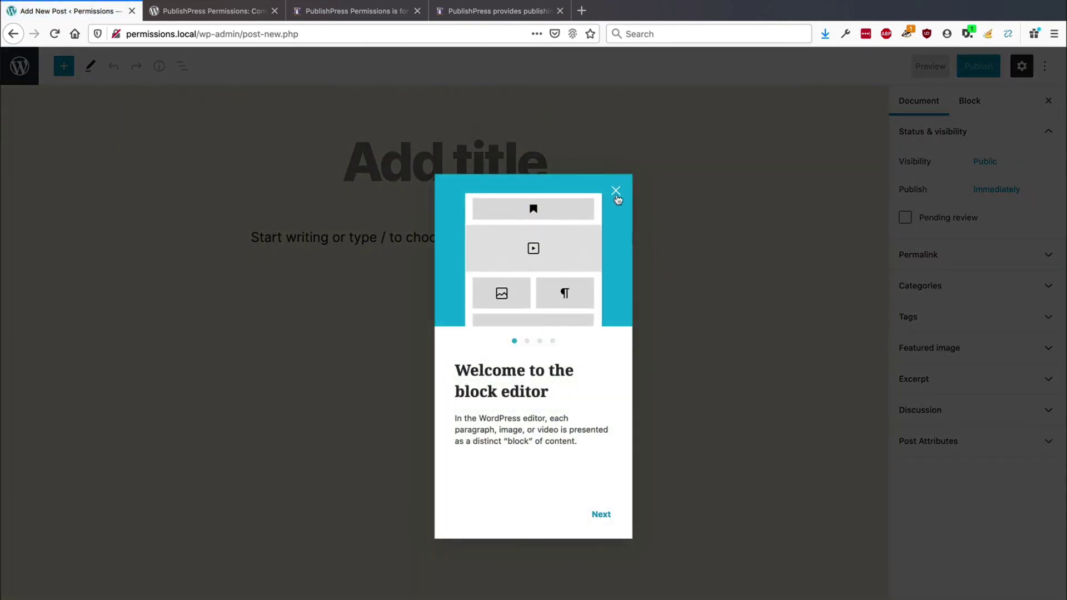
click(616, 192)
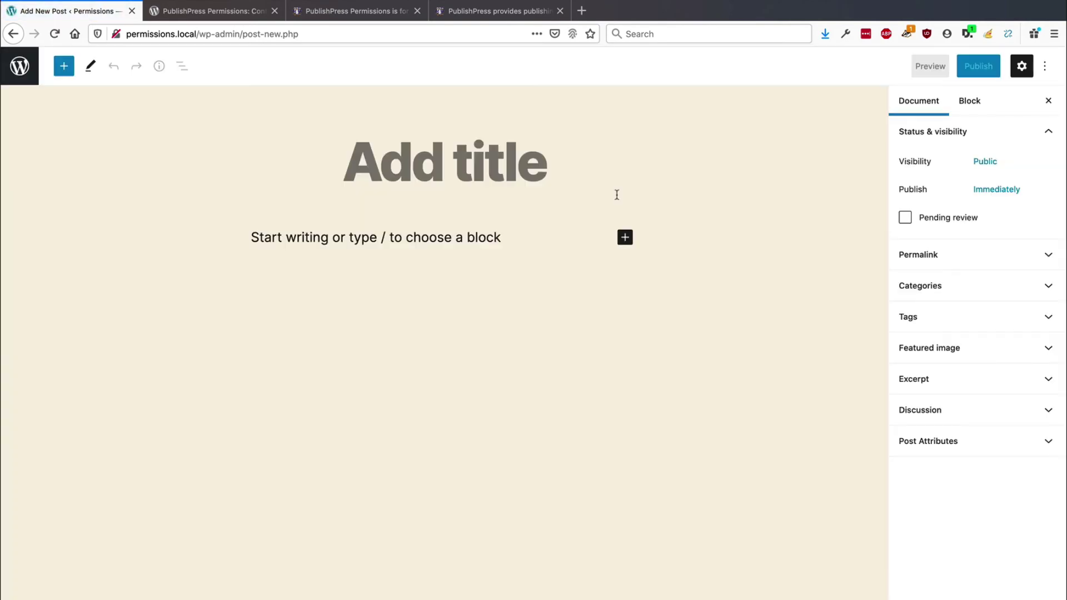
click(917, 287)
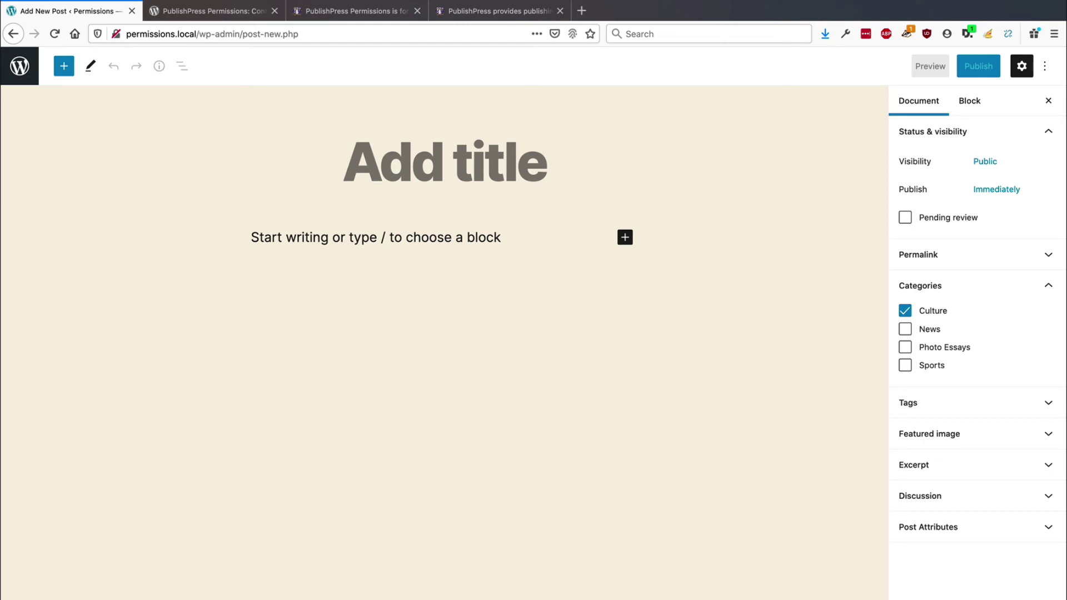
click(18, 70)
click(169, 117)
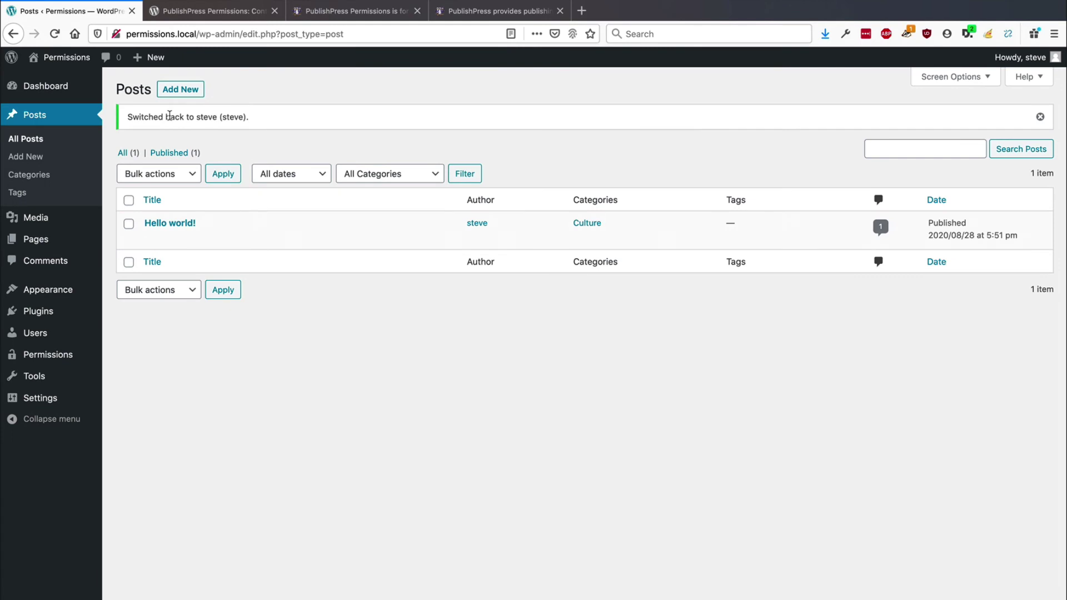
Add a post tag named 'Article of the Month' on the Tags page.
click(26, 195)
text(Ar)
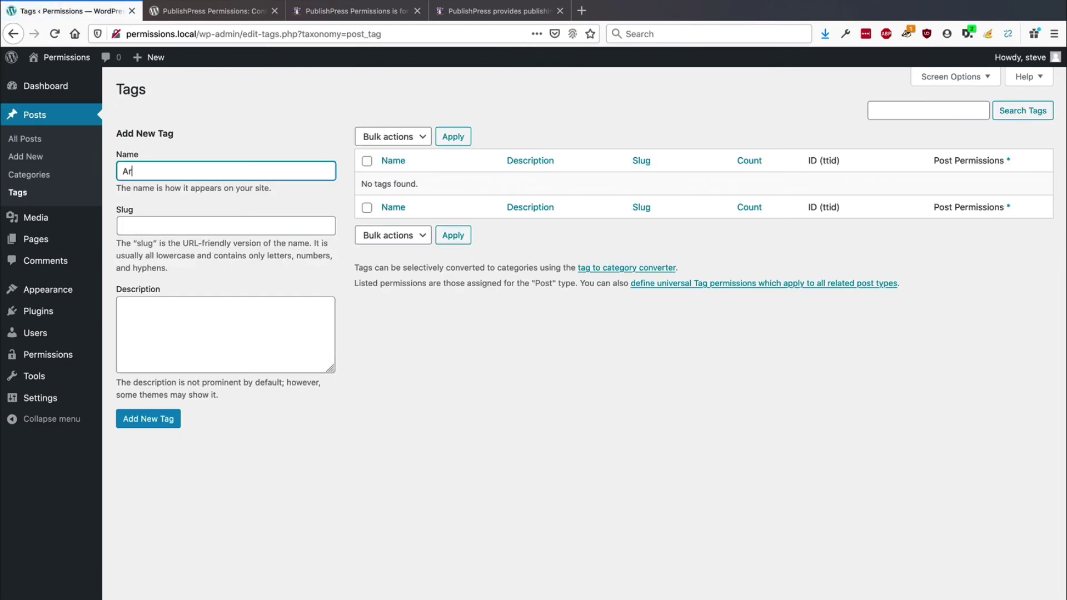
text(iicle of thee M)
key(BackSpace)
key(BackSpace)
key(BackSpace)
text(Montt)
key(BackSpace)
text(h)
click(147, 419)
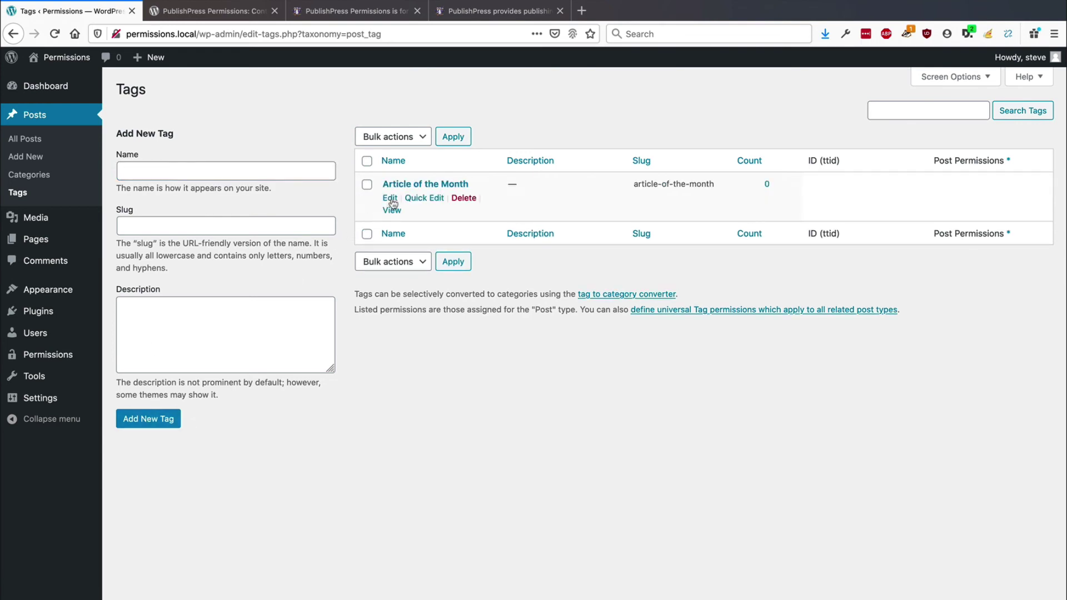
Open the Article of the Month tag for editing and collapse its Read and Edit permission panels.
click(390, 199)
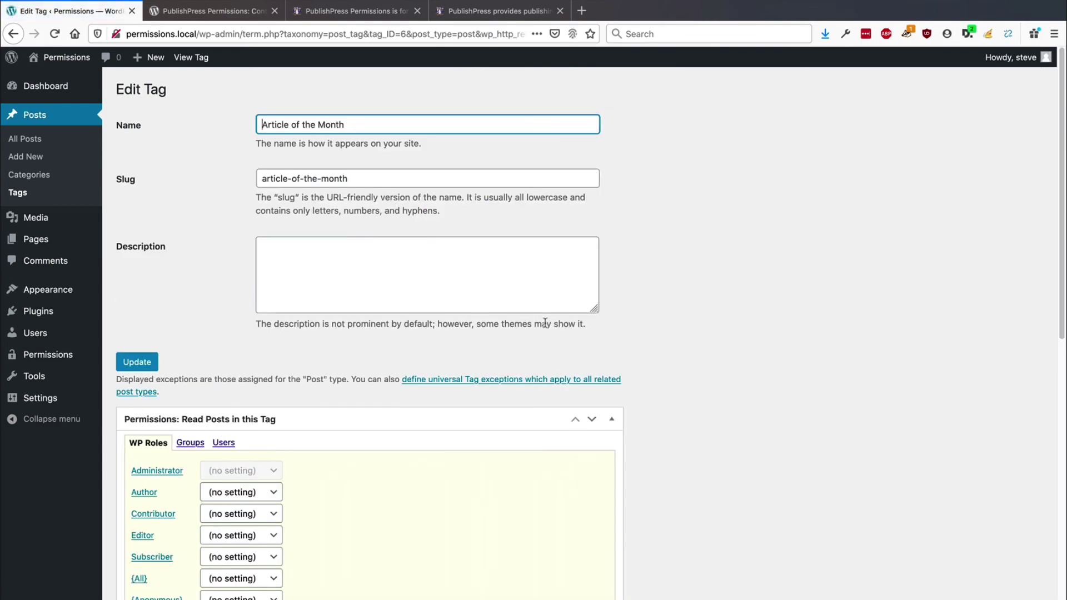
scroll(546, 328, down, 2)
scroll(546, 327, down, 1)
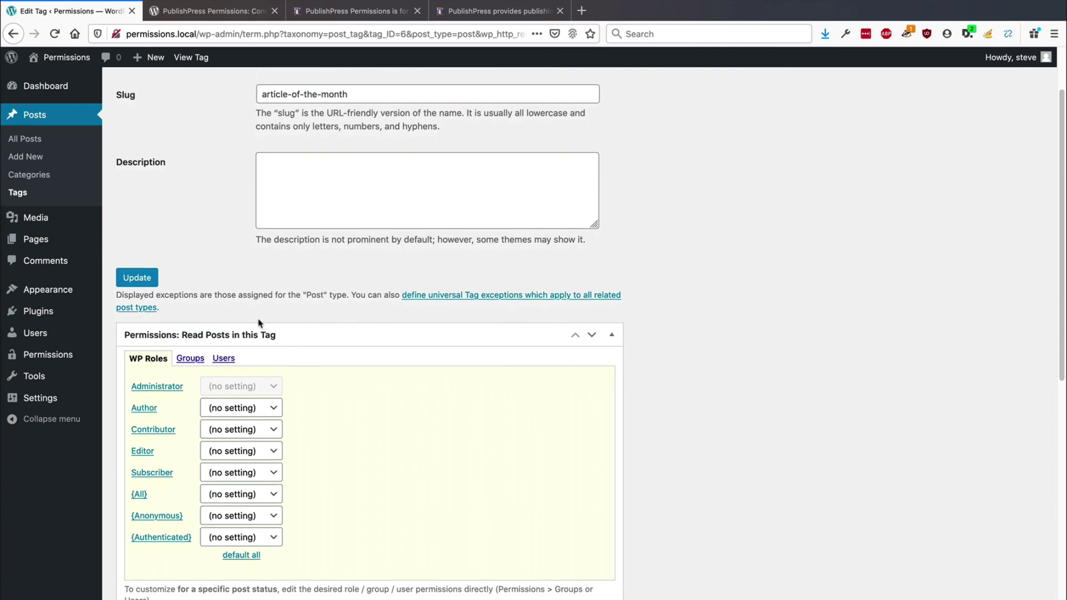
click(611, 336)
click(611, 371)
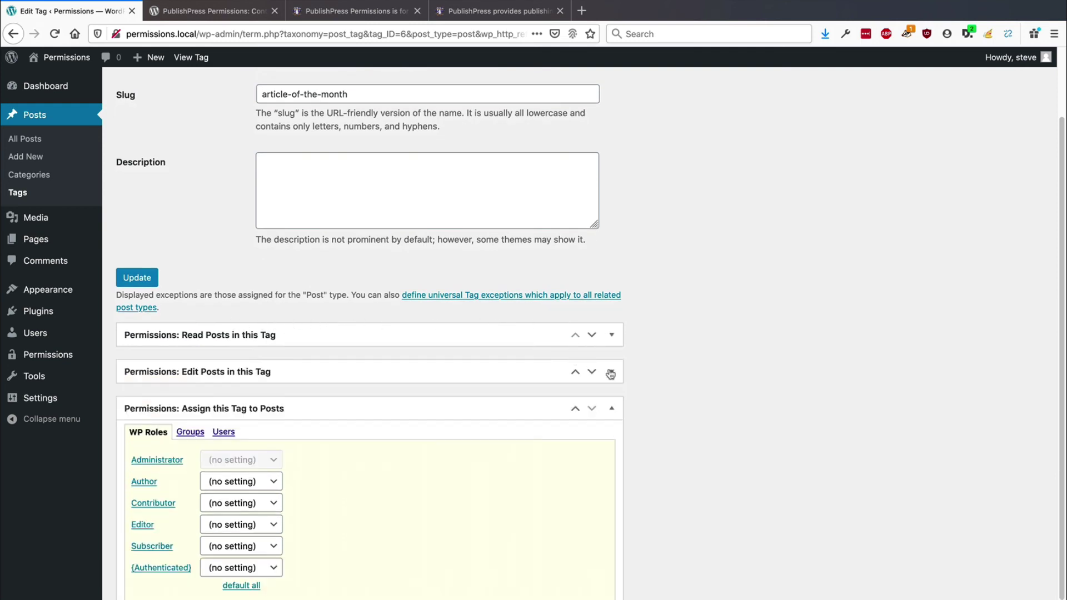
scroll(616, 392, down, 1)
scroll(615, 391, down, 1)
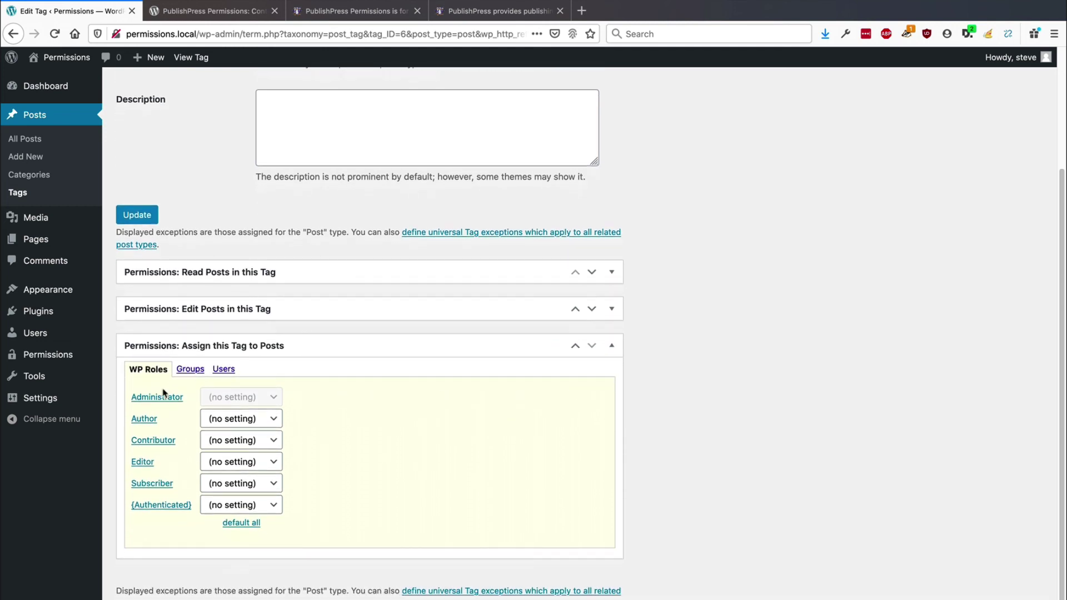
Block Author from assigning the tag to posts, update it, and view the PublishPress Permissions product page.
click(227, 419)
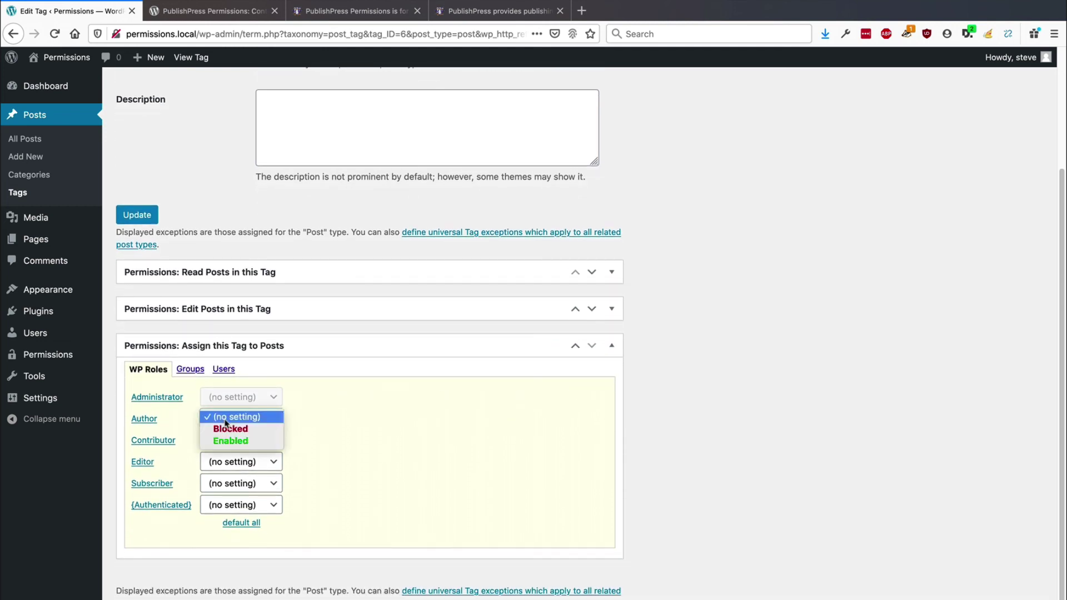
click(224, 430)
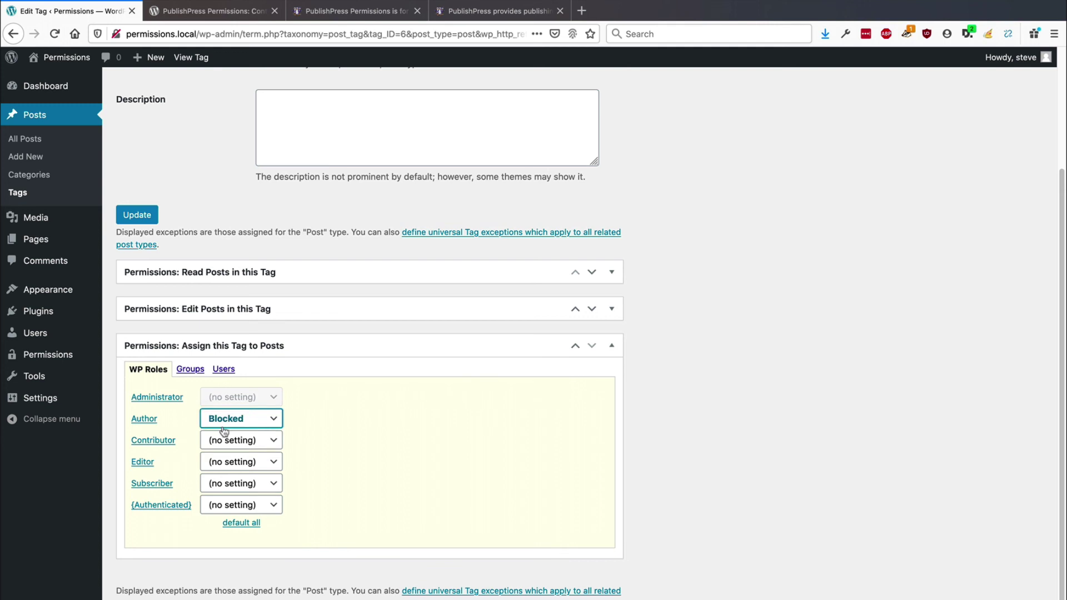
scroll(224, 432, down, 2)
click(138, 565)
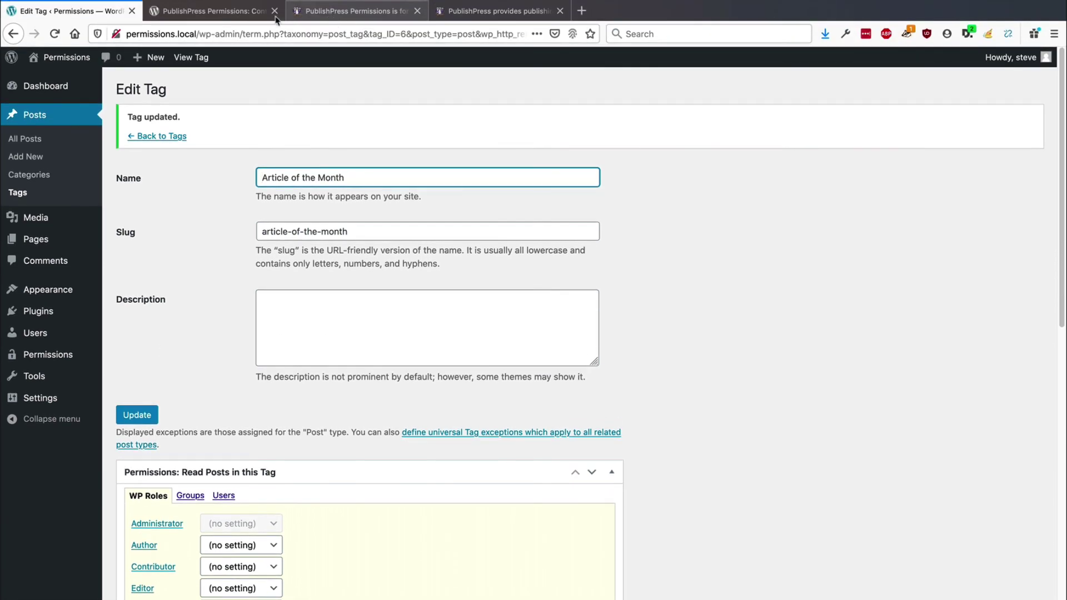
click(225, 15)
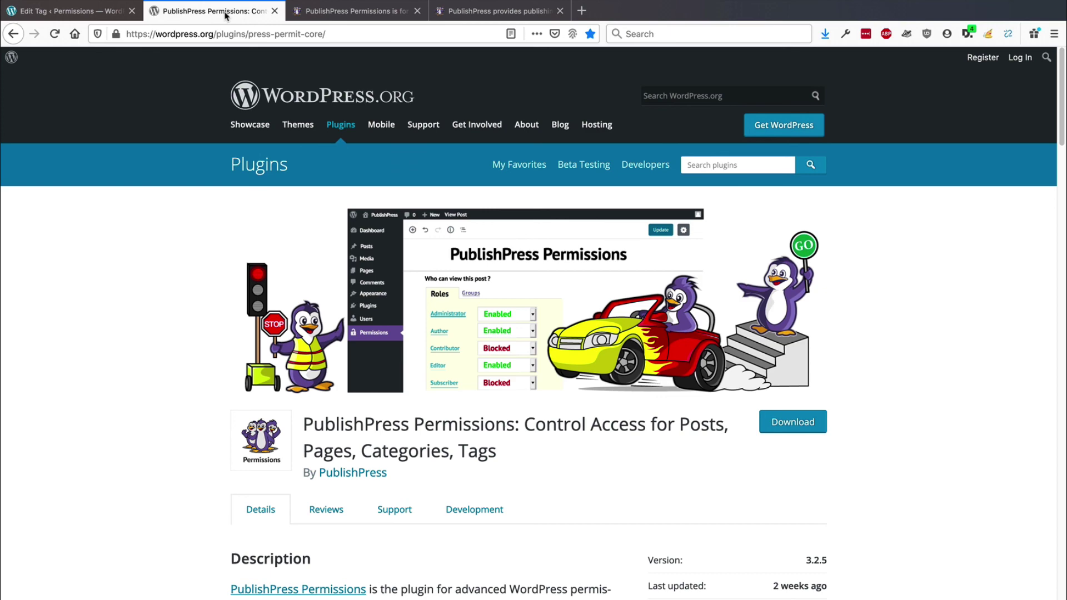
click(328, 21)
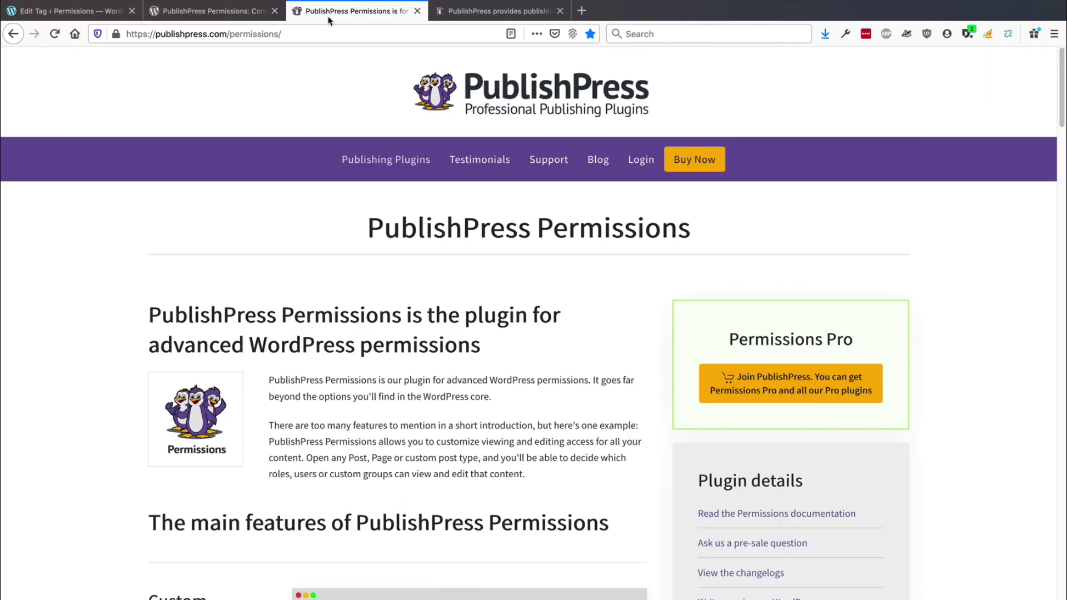